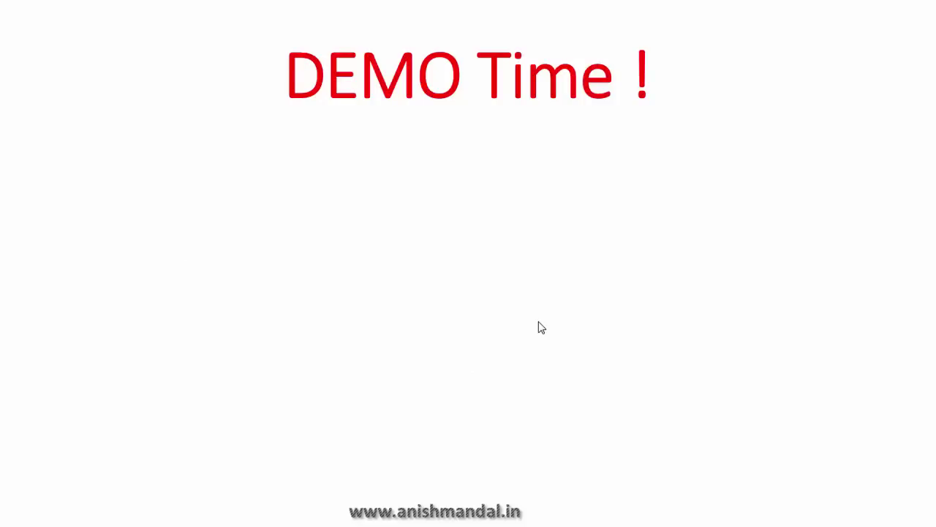
Reveal the slide's first bullet, 'Identify IP Address (Public and Private) home network.'.
left_click(541, 327)
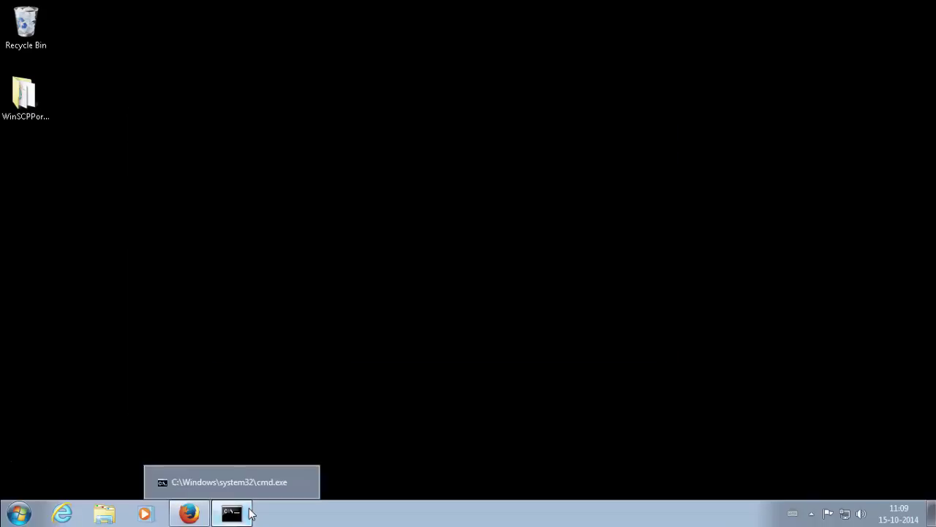
Run ipconfig in Command Prompt and mark the 192.168.0.101 / 192.168.0.1 address output.
left_click(231, 512)
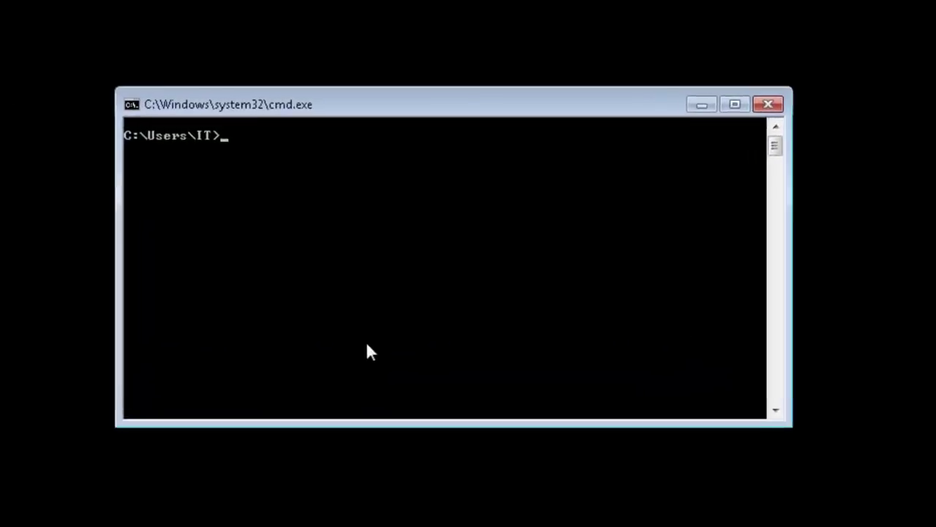
type("ipconfig")
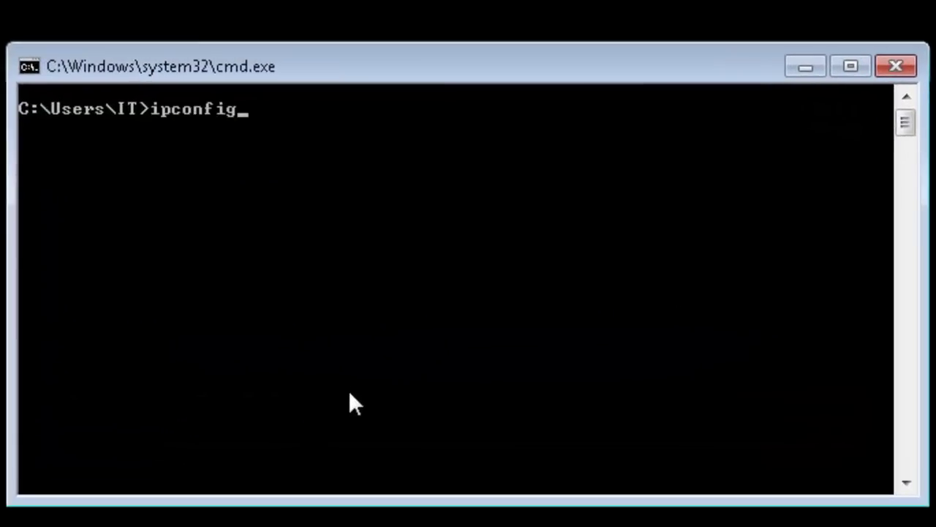
key("Return")
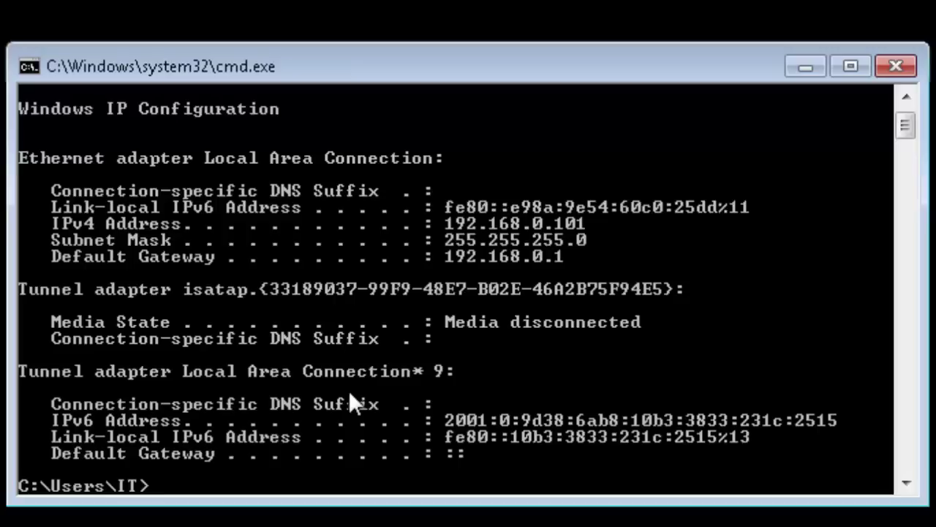
right_click(565, 223)
left_click(606, 238)
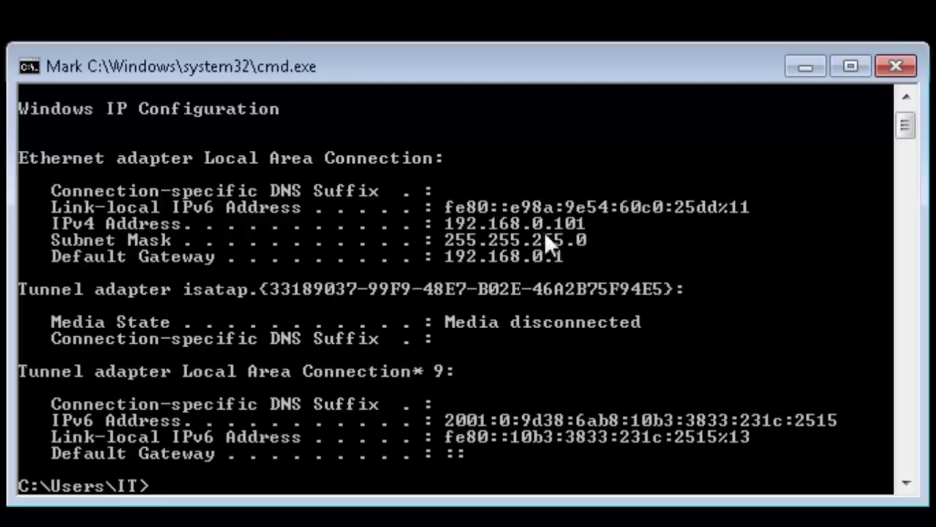
left_click_drag(450, 223, 577, 225)
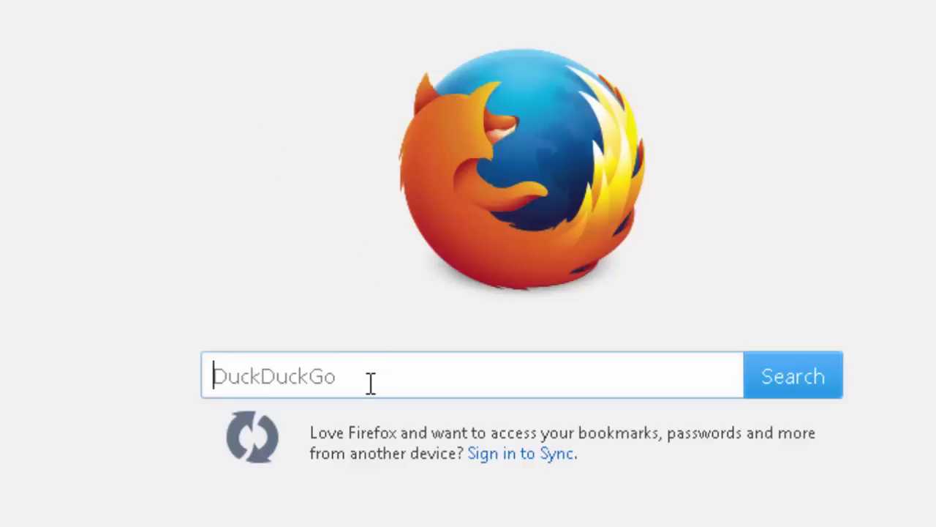
Search DuckDuckGo for 'what is my ip' and select the returned public IP address.
type("wha")
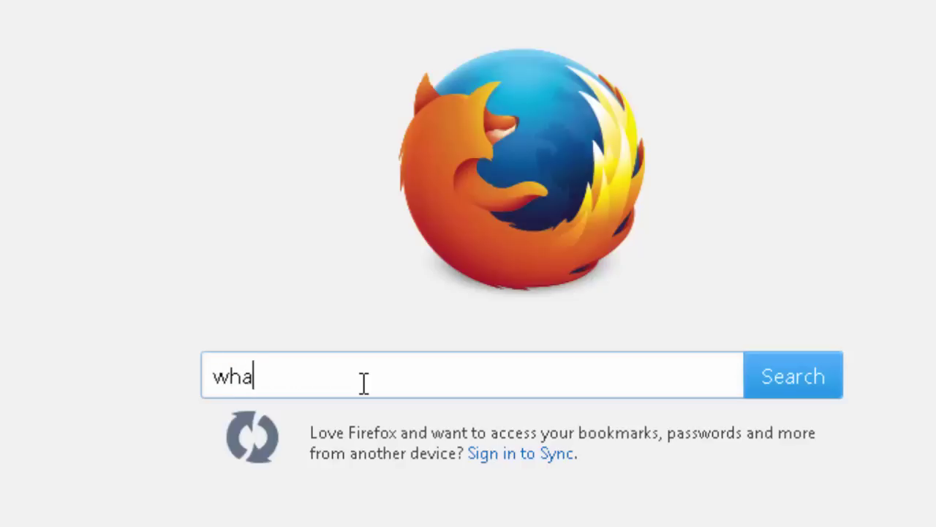
type("t is m")
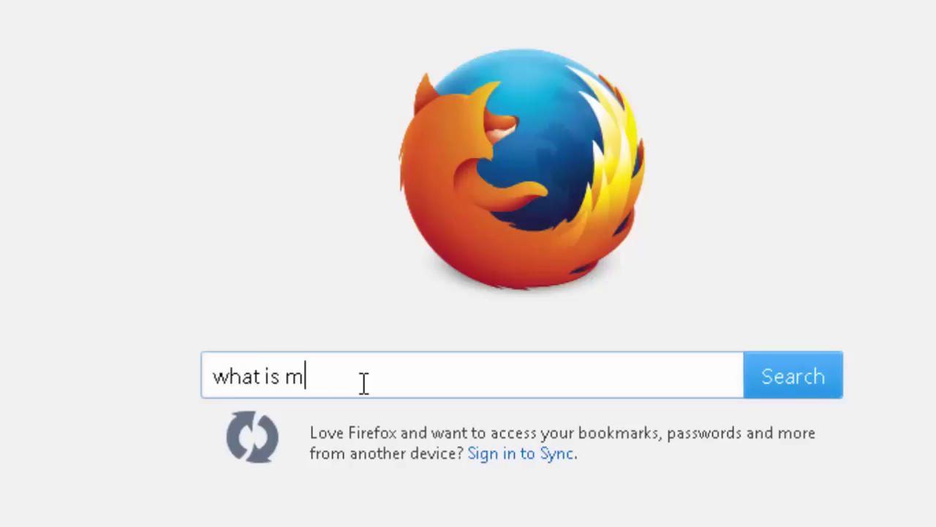
type("y ip")
key("Return")
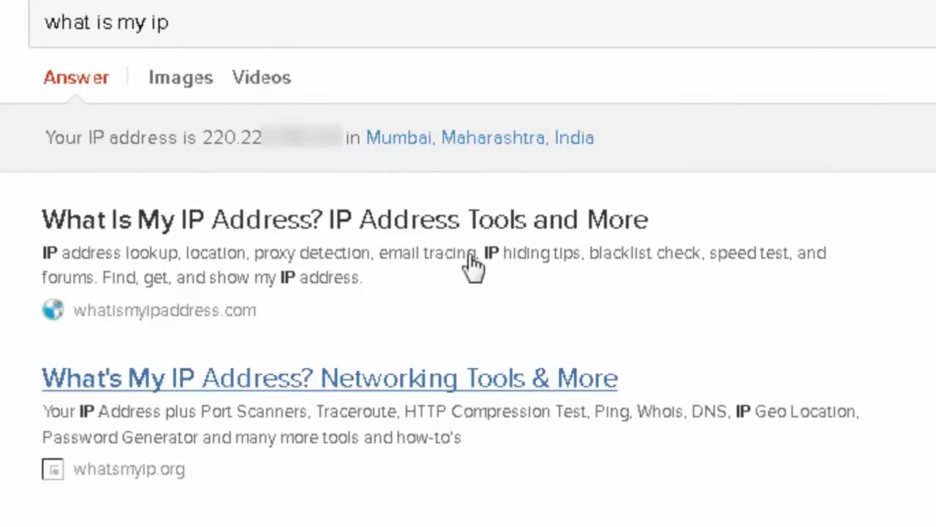
double_click(283, 159)
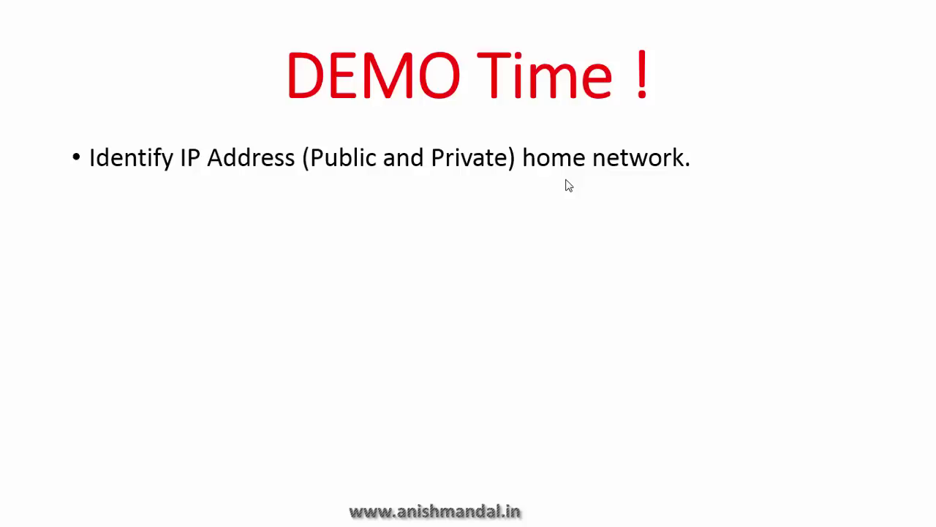
Advance the slide to show the 'Access Router' bullet.
key("Right")
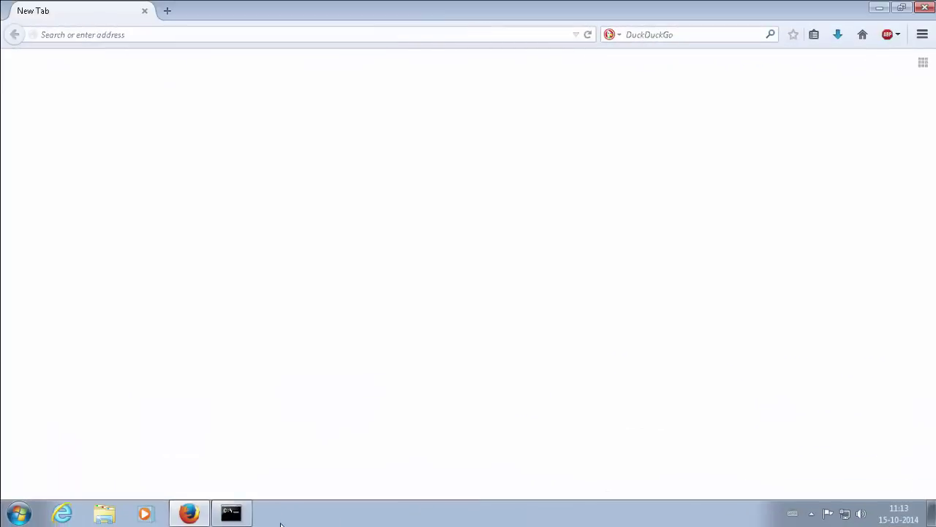
Copy gateway 192.168.0.1 from Command Prompt and load the D-Link DIR-605L login page in Firefox.
left_click(247, 520)
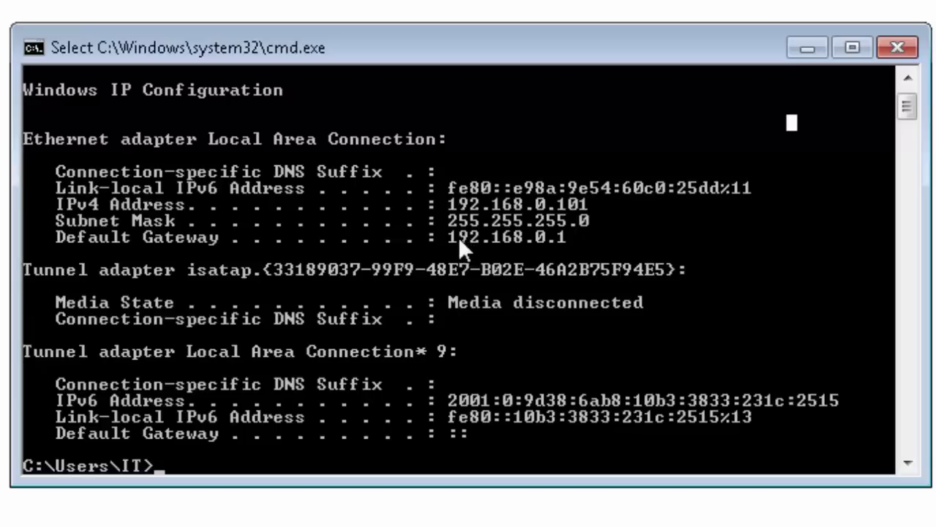
left_click_drag(455, 236, 557, 237)
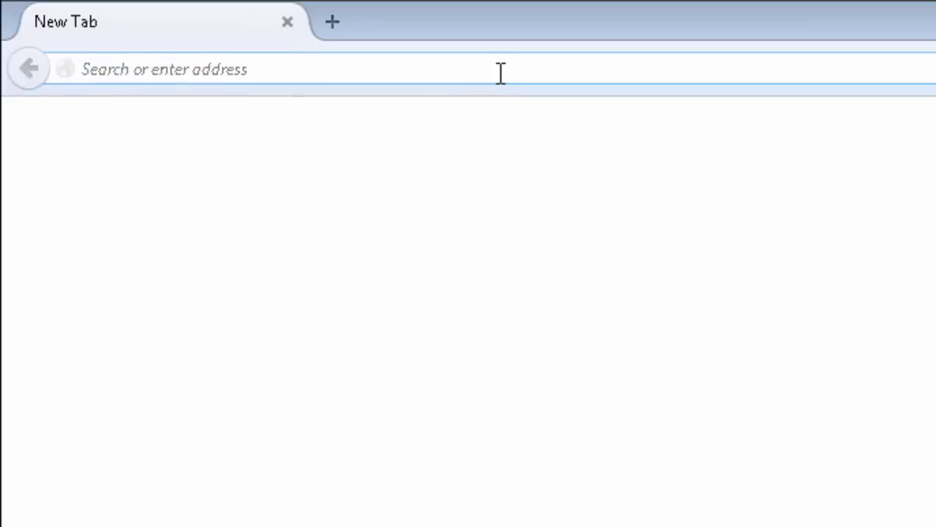
type("192.1")
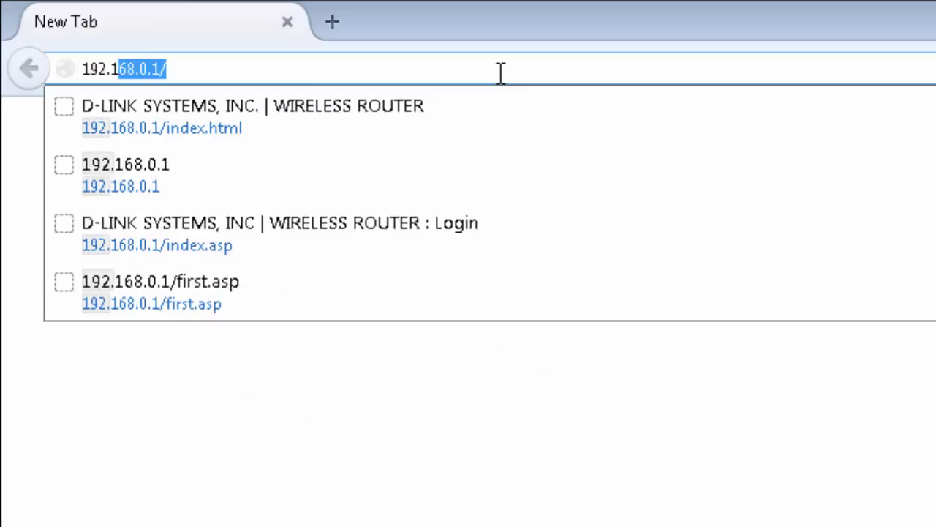
type("68.0.1")
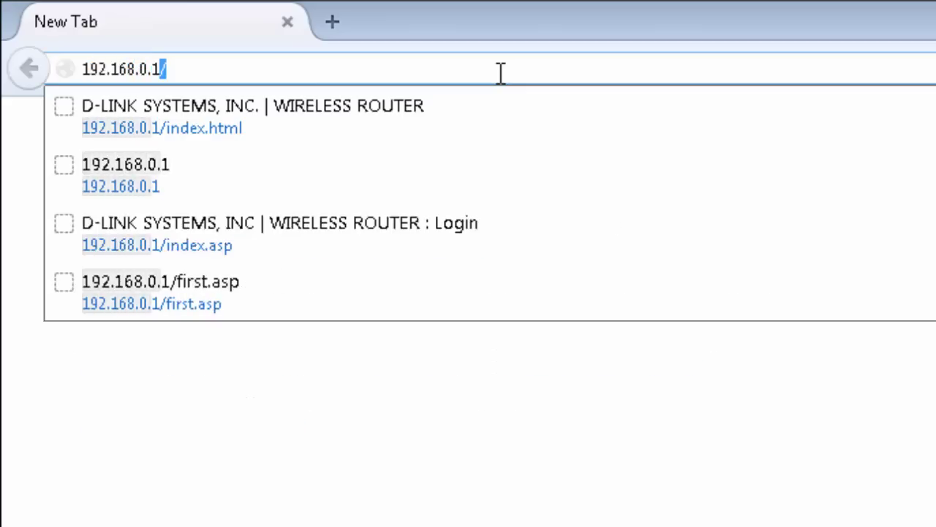
key("Return")
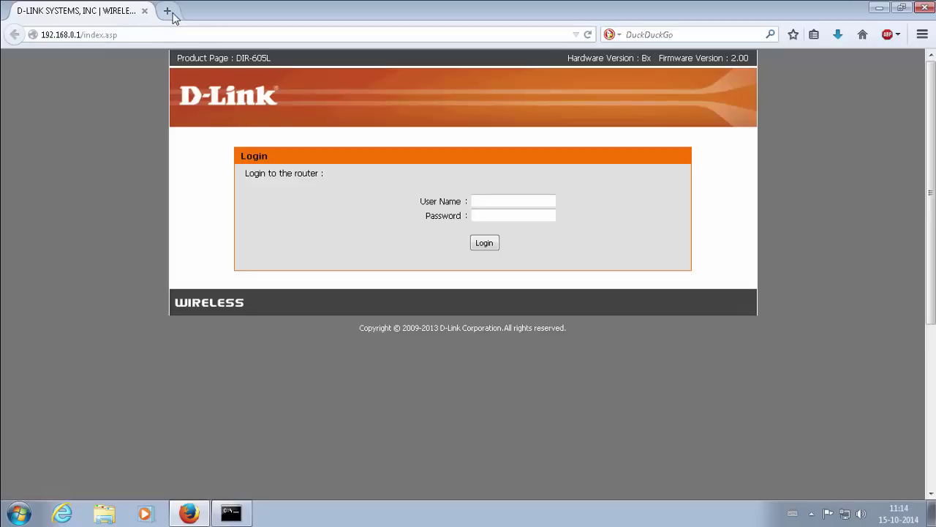
key("ctrl+t")
right_click(184, 36)
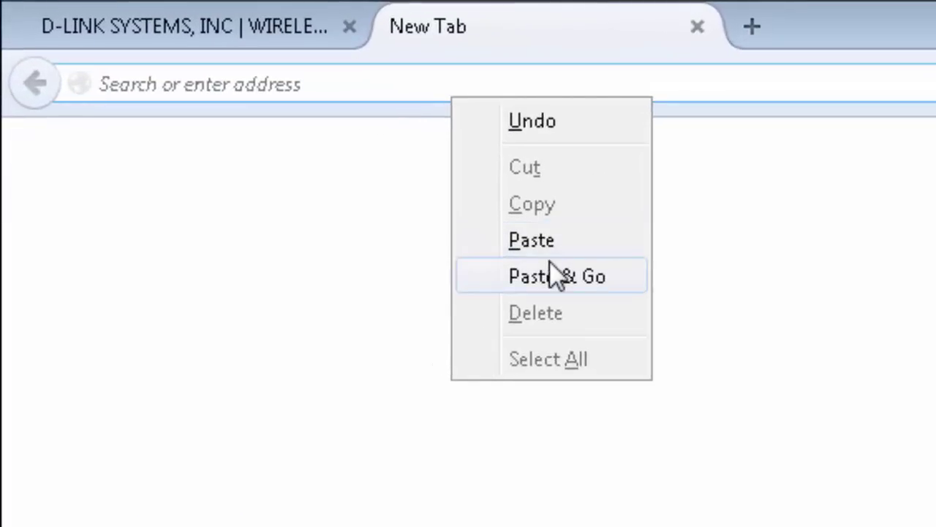
Load routerpasswords.com in the new tab, briefly checking back on the router login page.
left_click(549, 276)
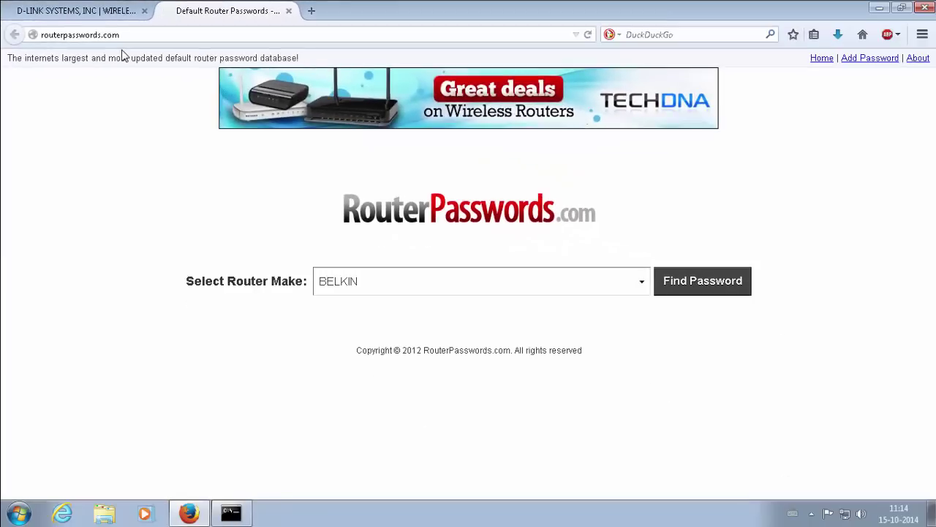
left_click(390, 292)
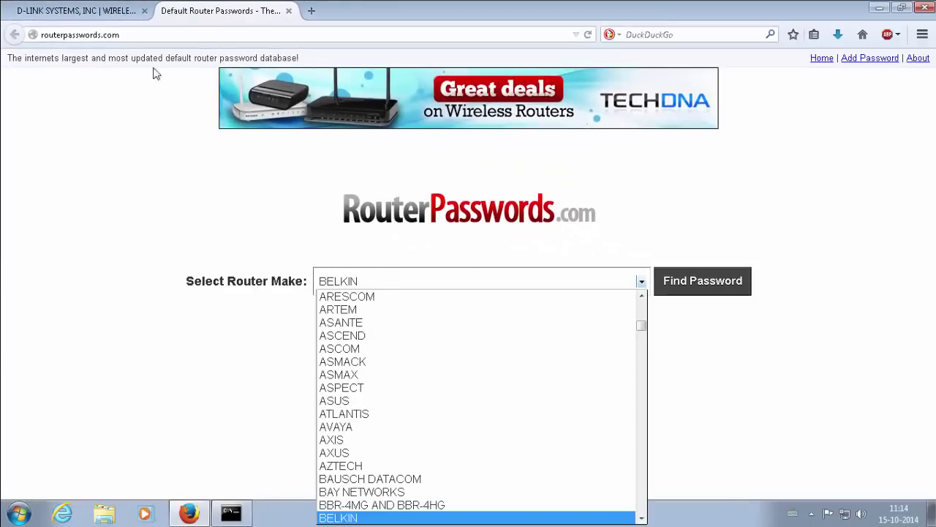
left_click(80, 22)
left_click(79, 20)
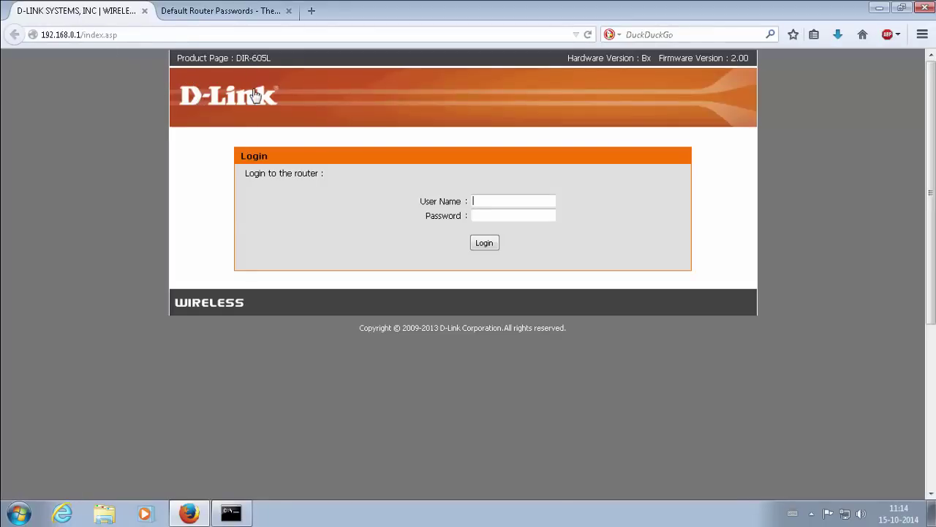
left_click(254, 17)
Choose D-LINK as the router make and list its default usernames and passwords.
left_click(469, 283)
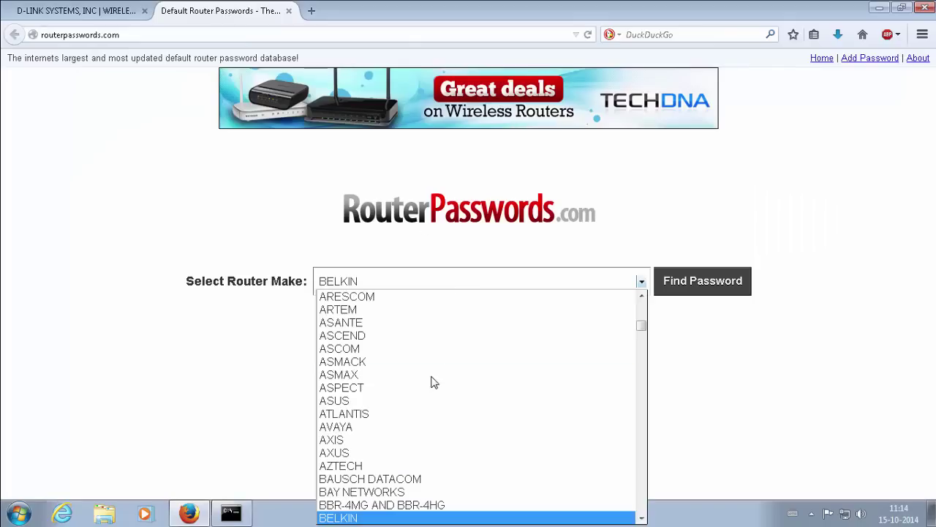
scroll(433, 380, "down", 7)
scroll(432, 381, "down", 10)
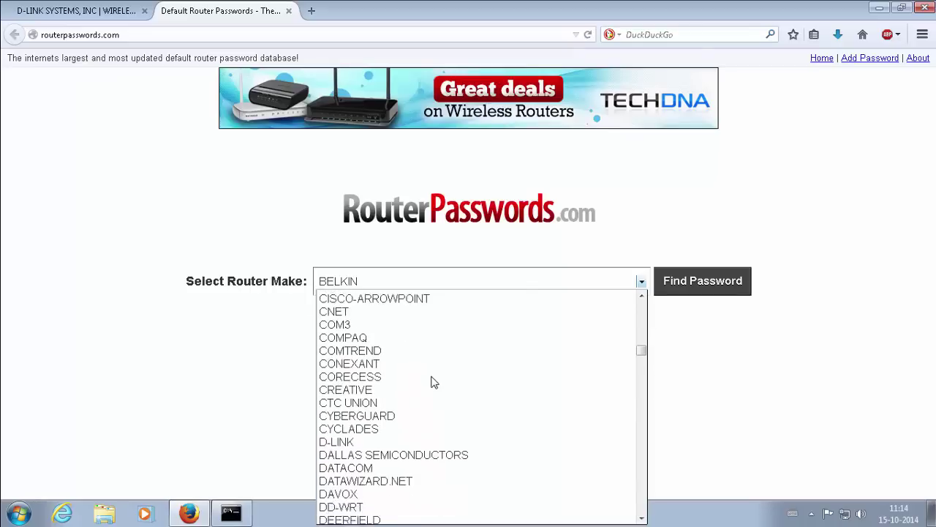
left_click(369, 305)
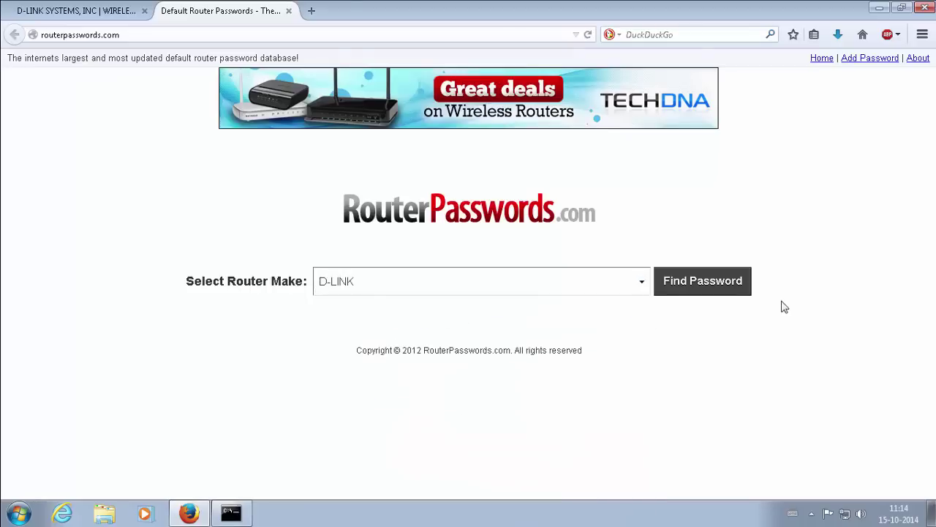
left_click(735, 286)
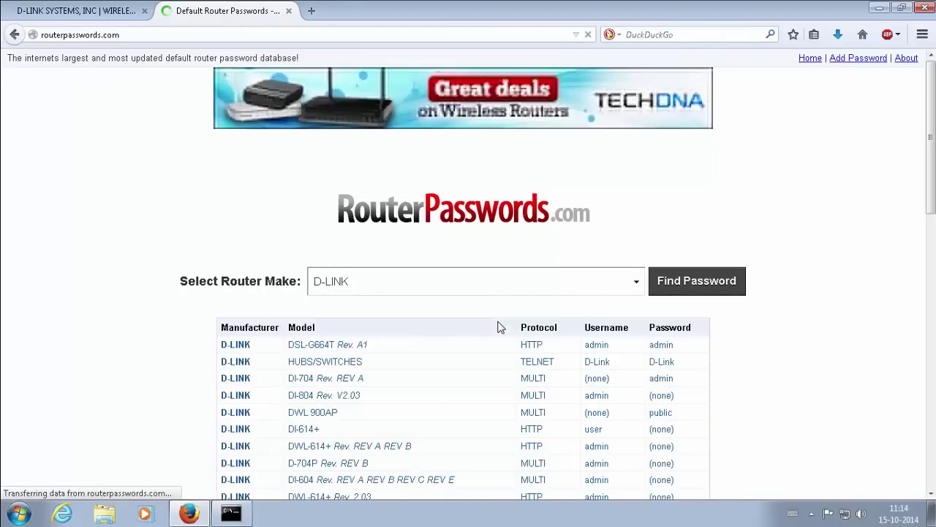
scroll(449, 333, "down", 8)
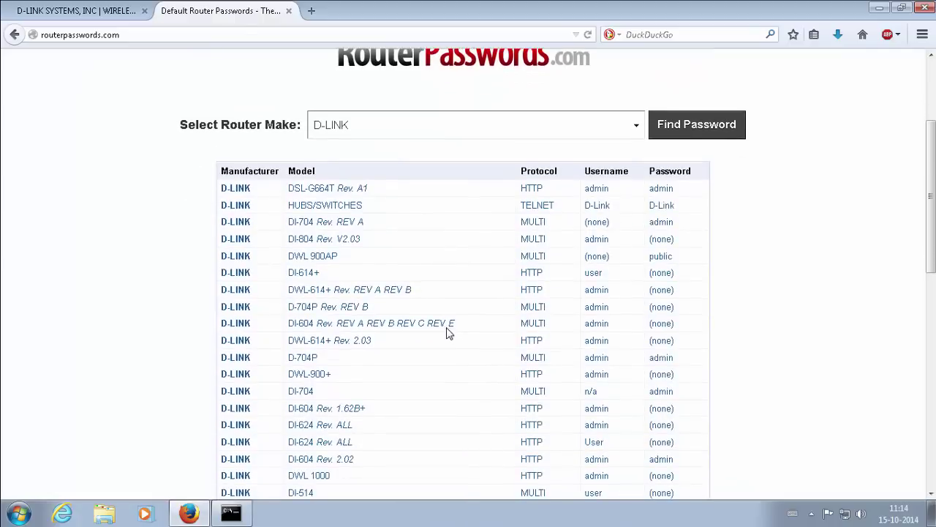
scroll(615, 103, "up", 2)
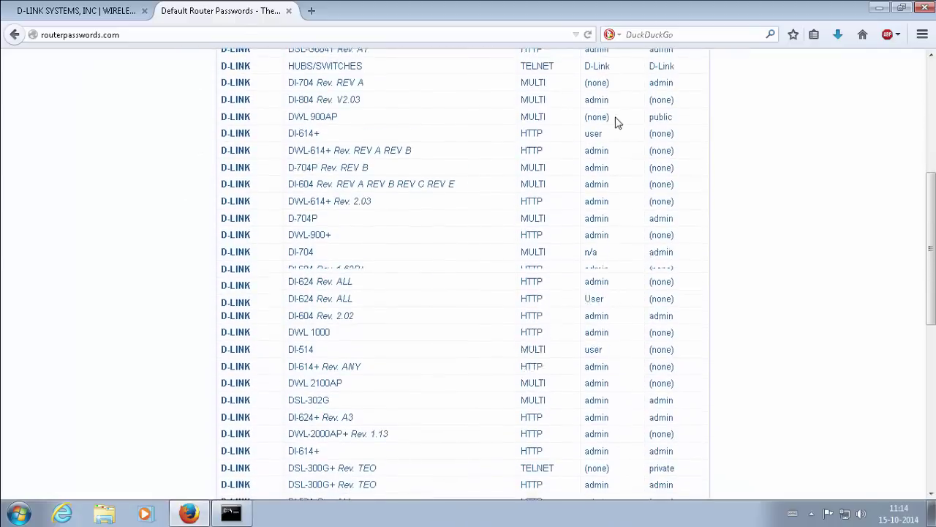
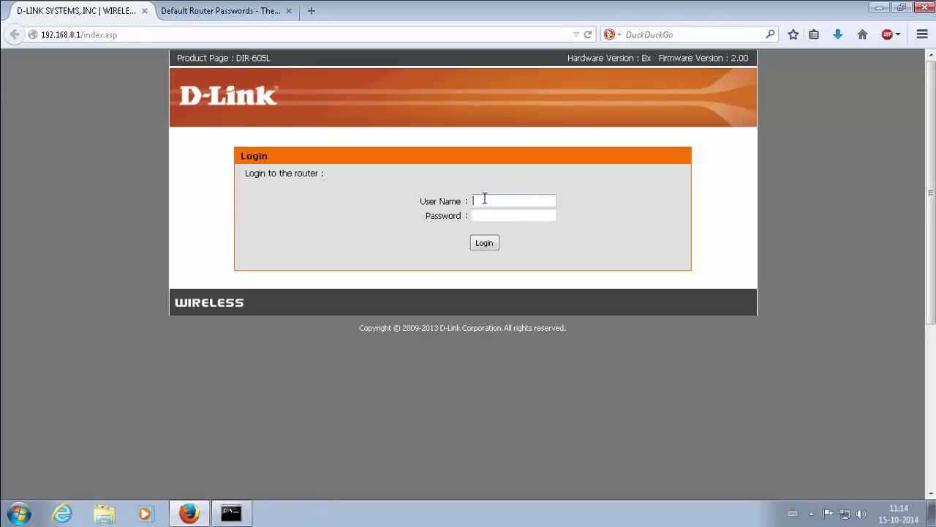
Log in to the router as admin with the account password, decline saving it, and leave the wizard for manual setup.
type("admin")
key("Tab")
type("••••••password")
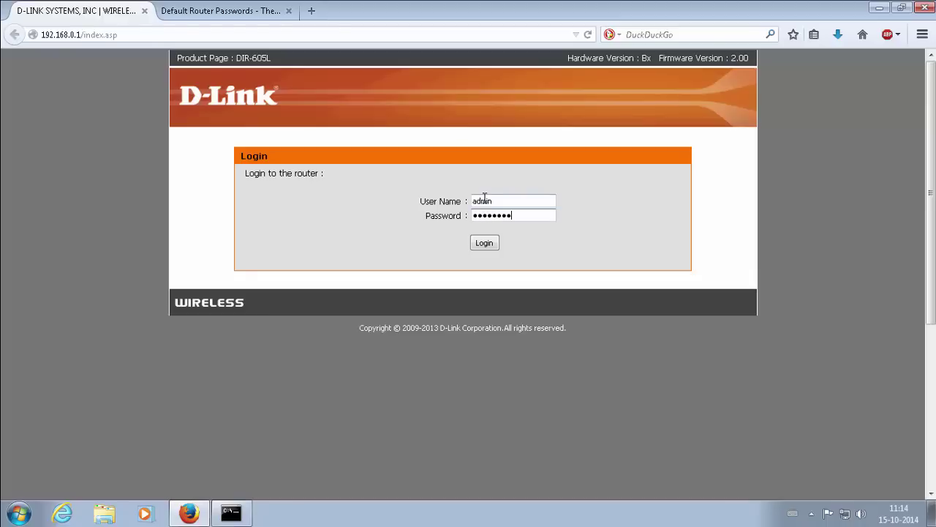
key("Return")
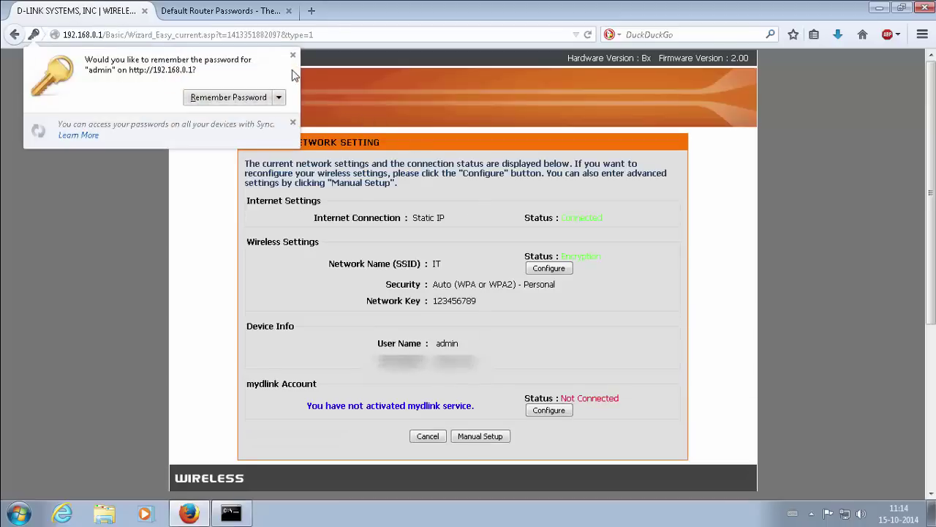
left_click(292, 54)
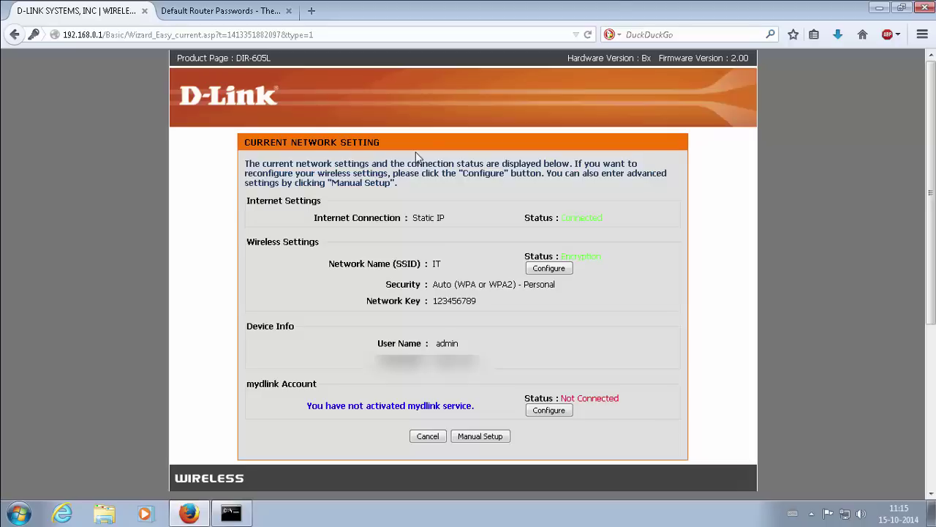
left_click(480, 436)
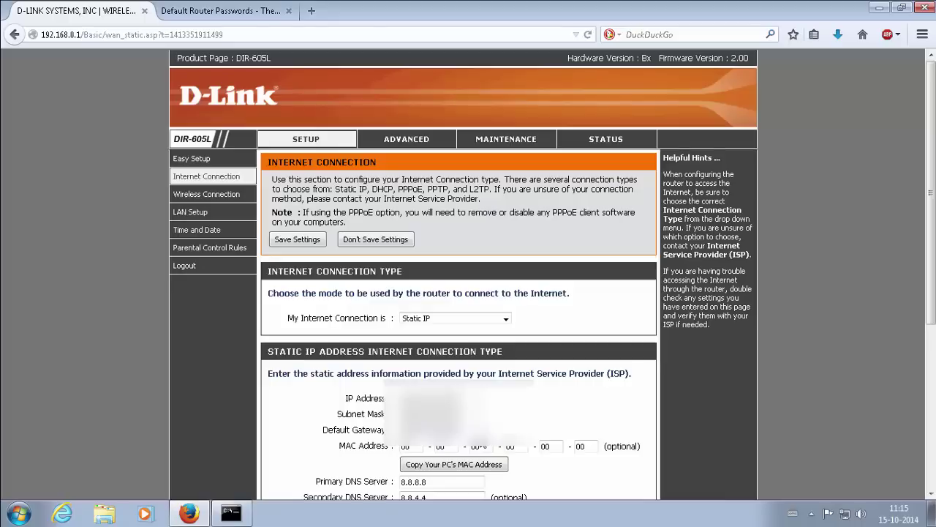
Go to the ADVANCED port forwarding rules and select the first rule's 192.168.0.101 address.
left_click(423, 146)
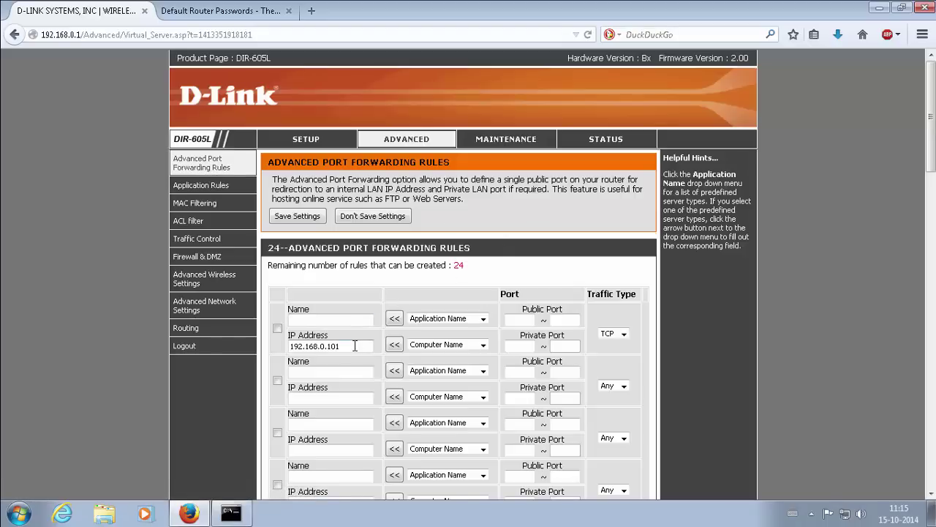
left_click_drag(355, 345, 273, 344)
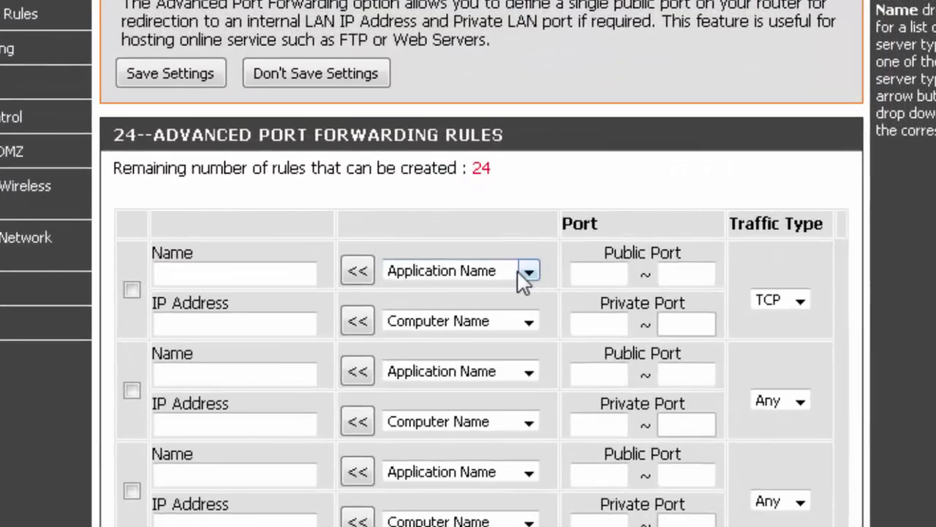
Fill the first rule from the REMOTE DESKTOP preset and the LAN computer at 192.168.0.101.
left_click(528, 272)
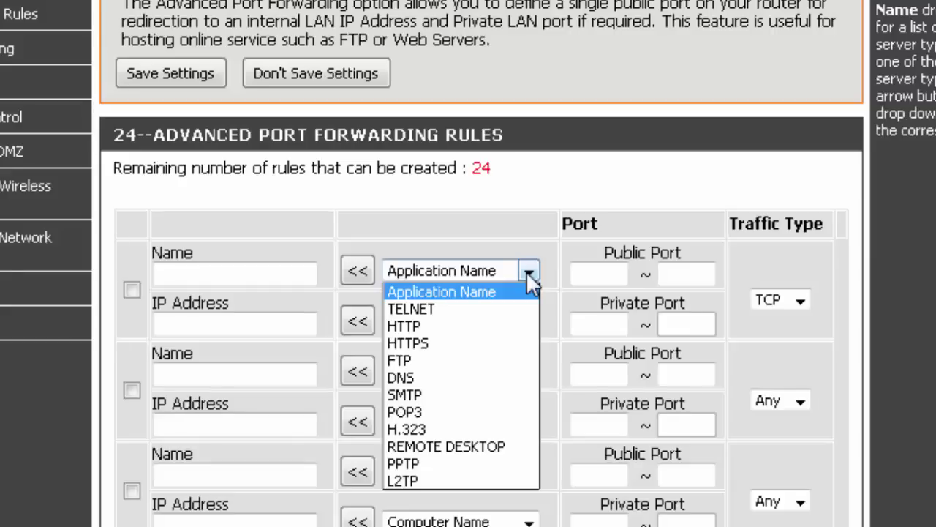
left_click(496, 448)
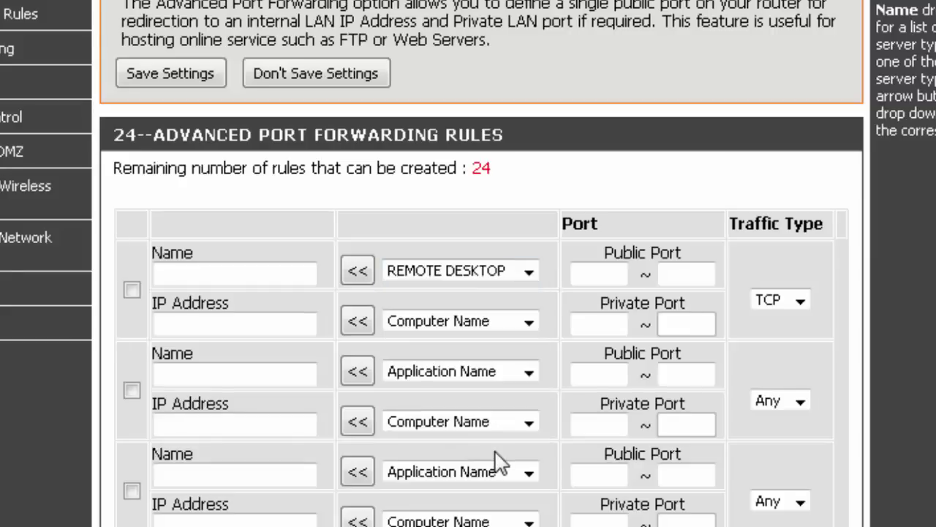
left_click(367, 271)
left_click(472, 323)
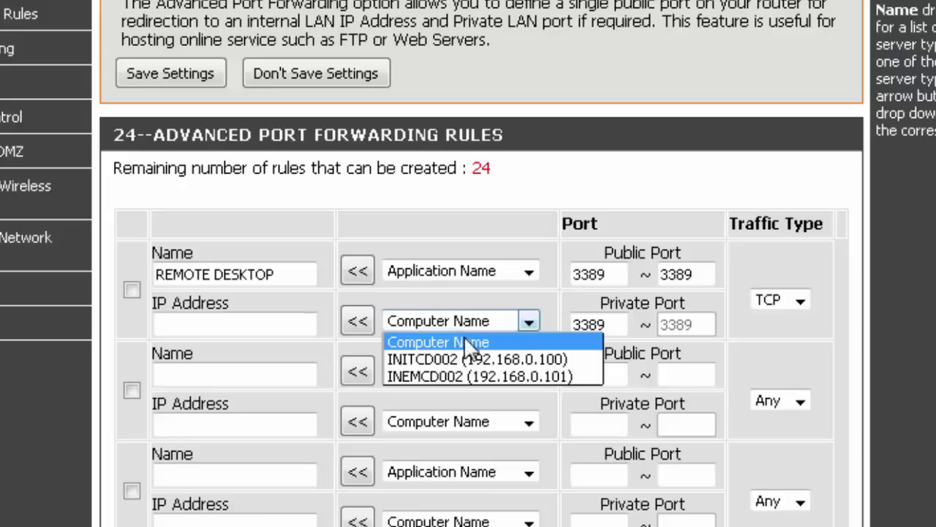
left_click(465, 374)
left_click(361, 323)
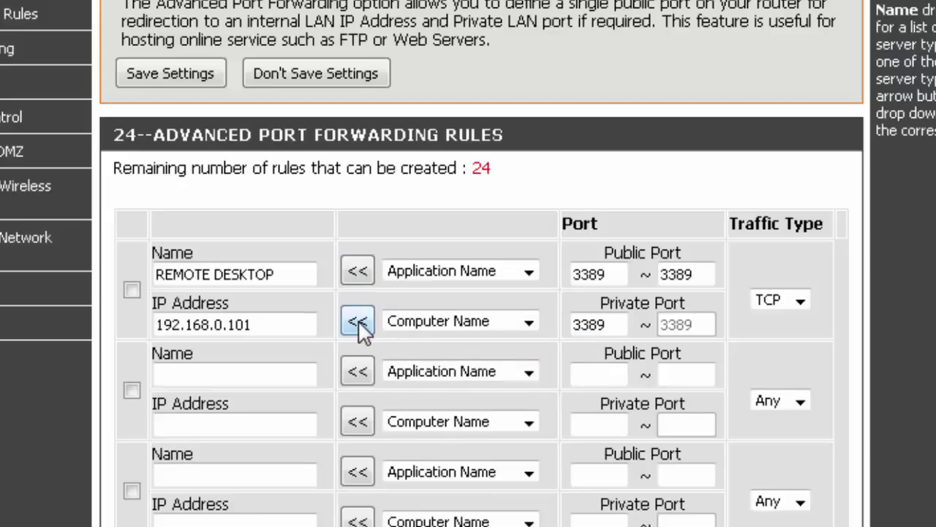
Confirm in the ipconfig window that the PC's IPv4 address is 192.168.0.101.
key("alt+Tab")
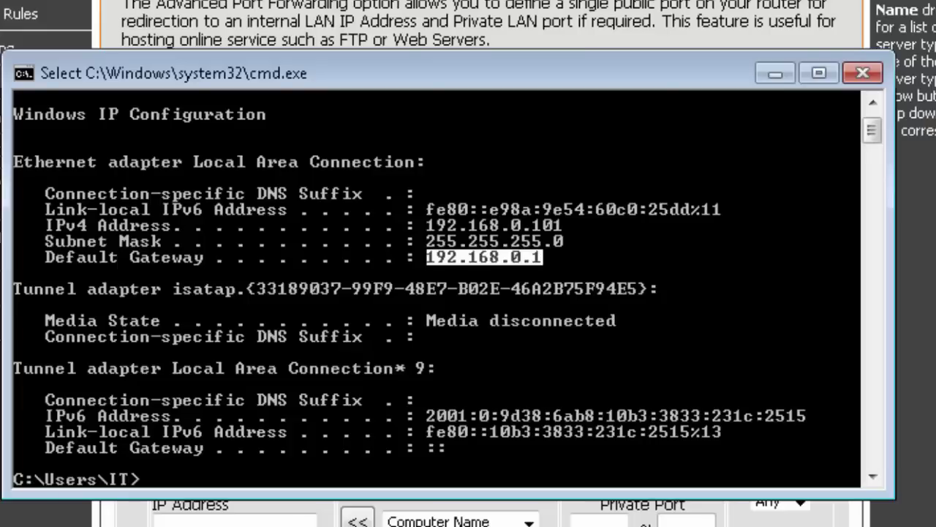
left_click(554, 228)
left_click_drag(553, 228, 436, 233)
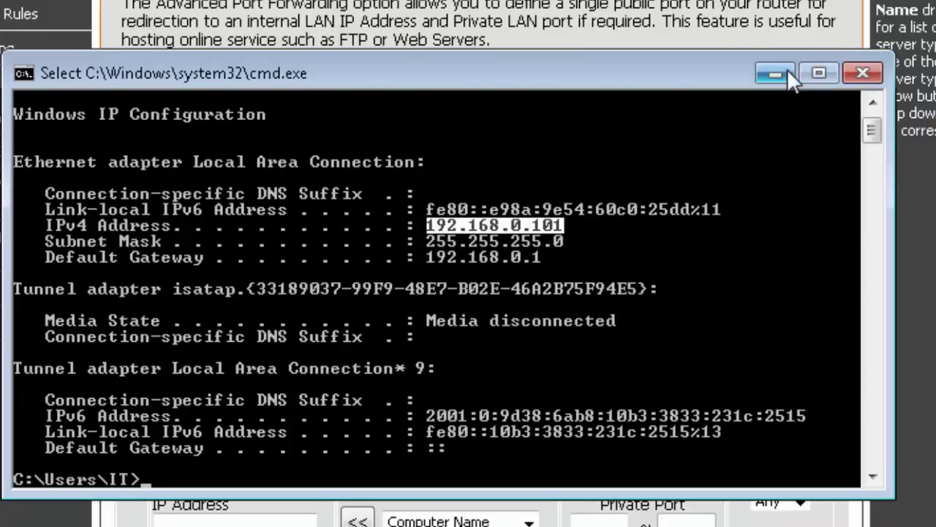
left_click(787, 71)
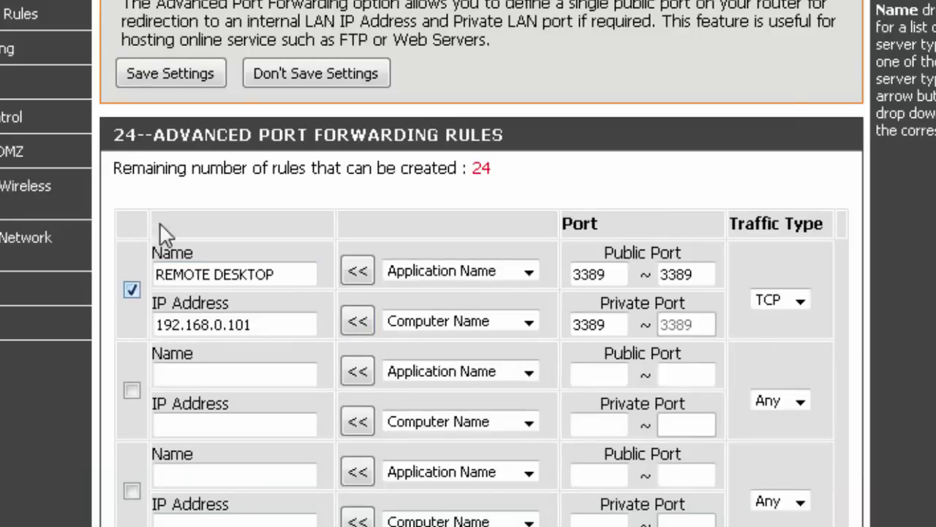
Save the REMOTE DESKTOP TCP 3389 rule and reboot the router to apply it.
left_click(184, 74)
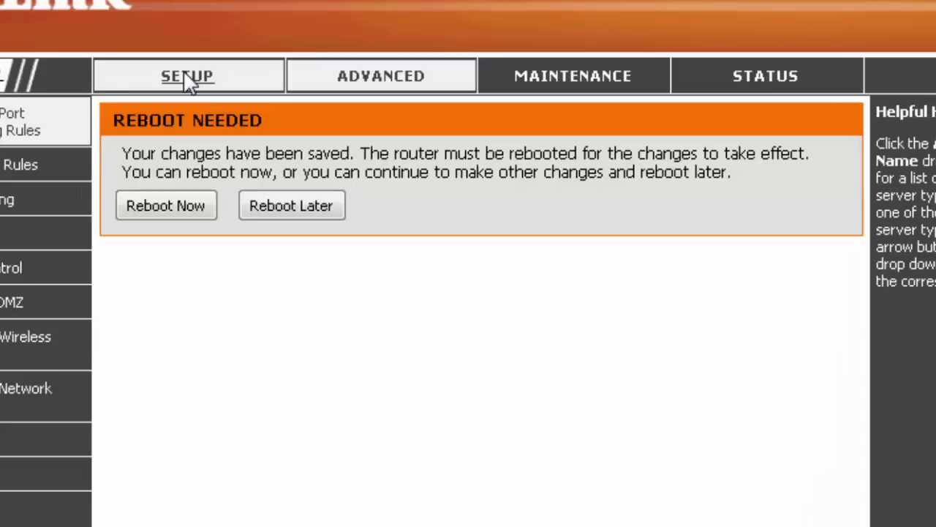
left_click(183, 212)
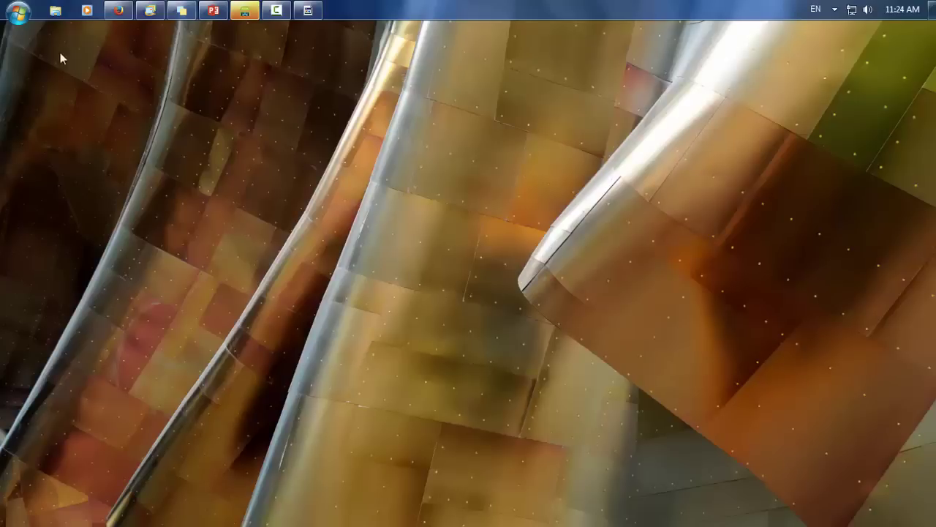
Launch Remote Desktop Connection and connect to the router's public address.
left_click(20, 14)
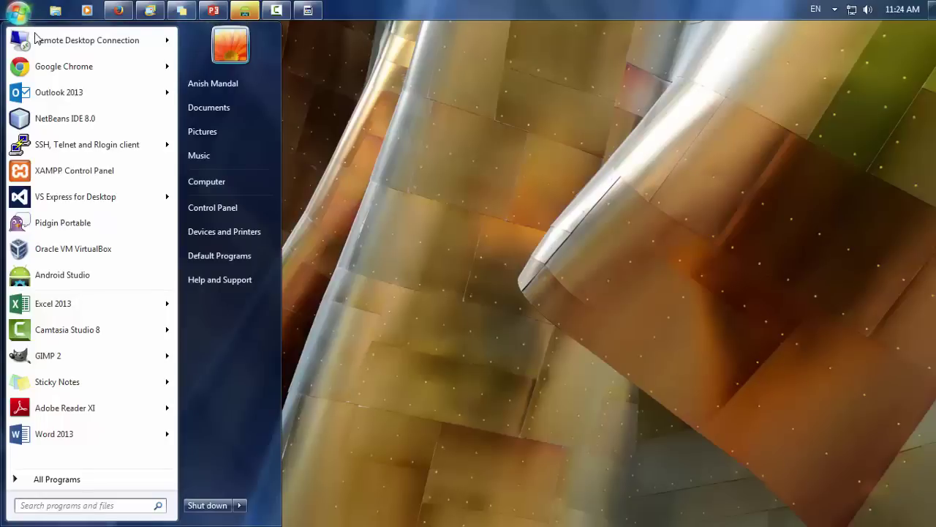
mouse_move(35, 38)
left_click(80, 40)
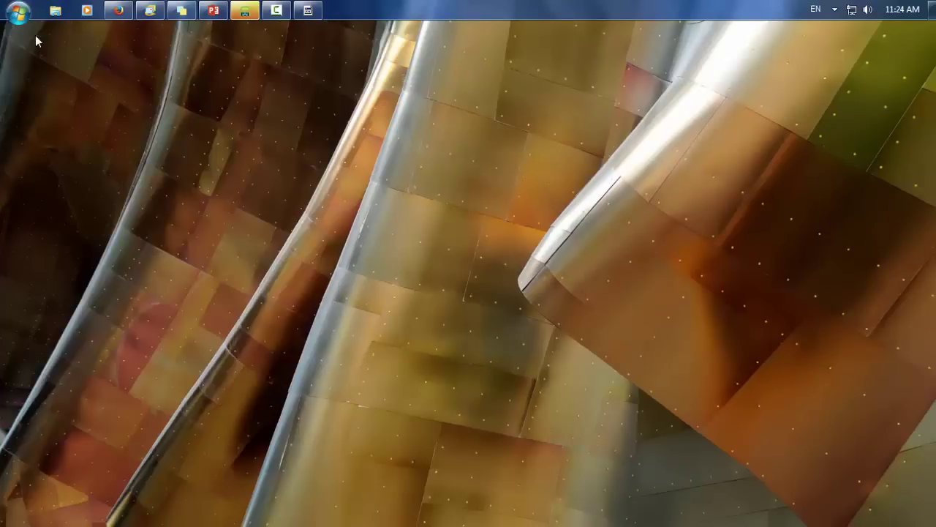
left_click(460, 182)
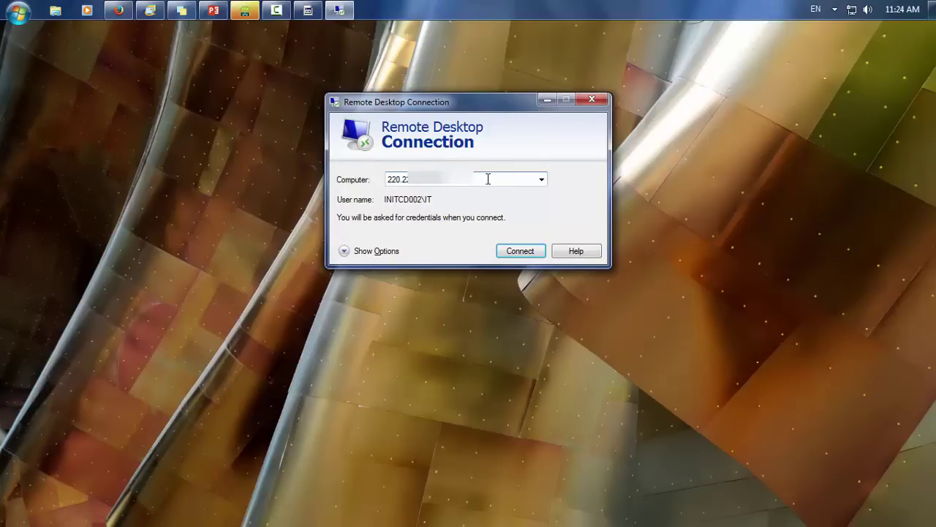
left_click(528, 253)
Sign in with the account password and accept the unverified certificate warning.
left_click(470, 155)
type("••")
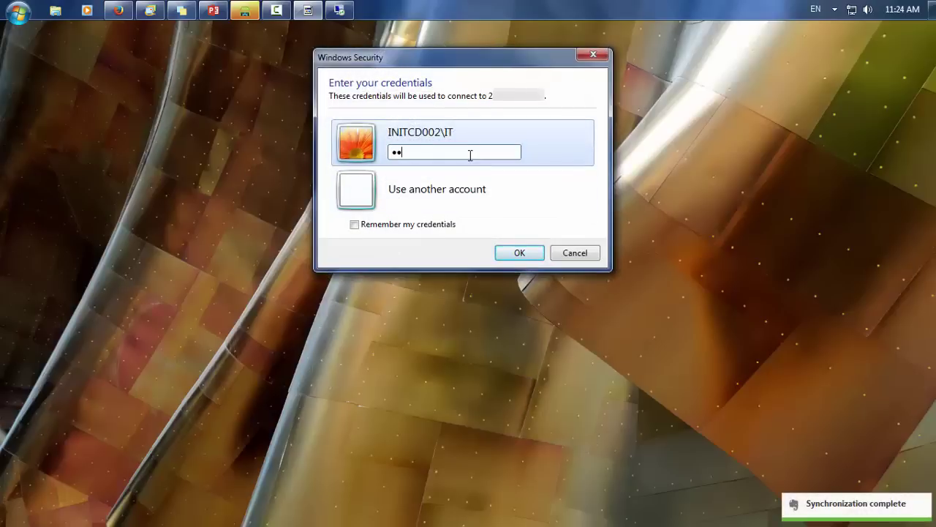
key("BackSpace")
key("BackSpace")
type("••••••••")
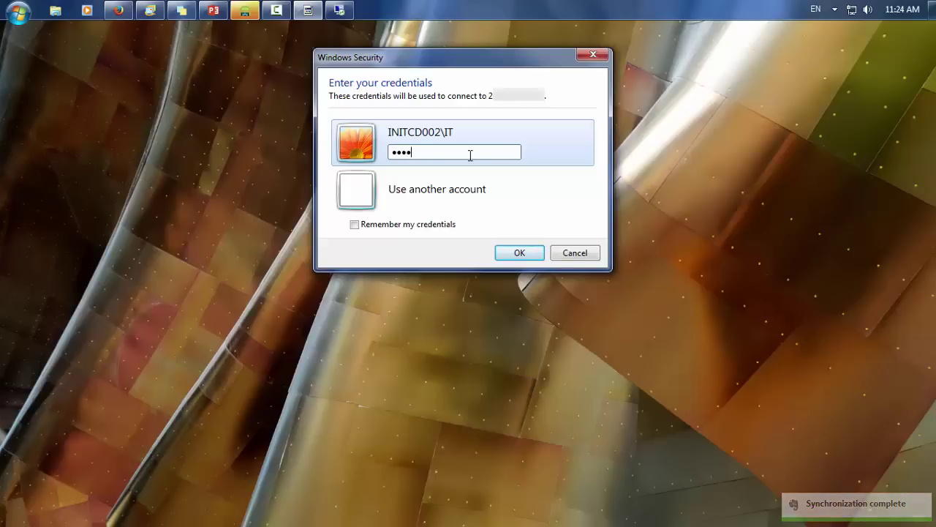
key("Return")
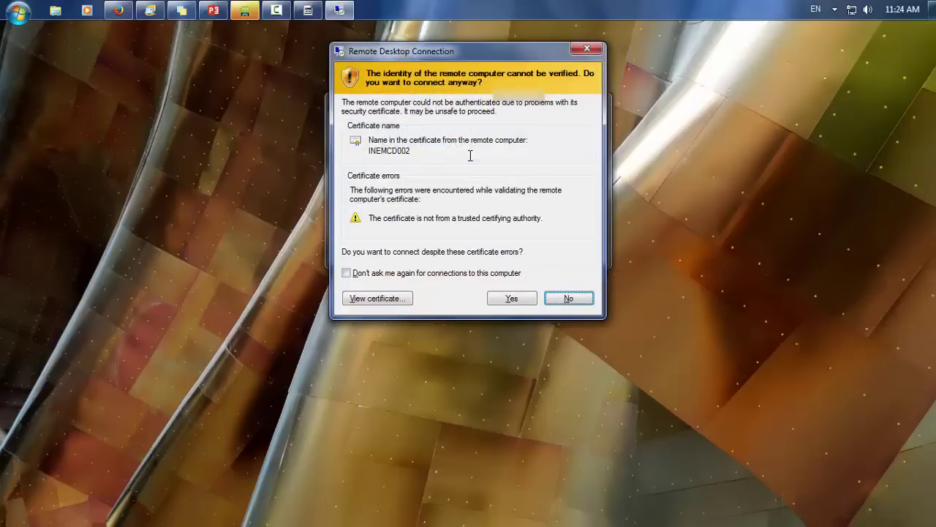
left_click(516, 299)
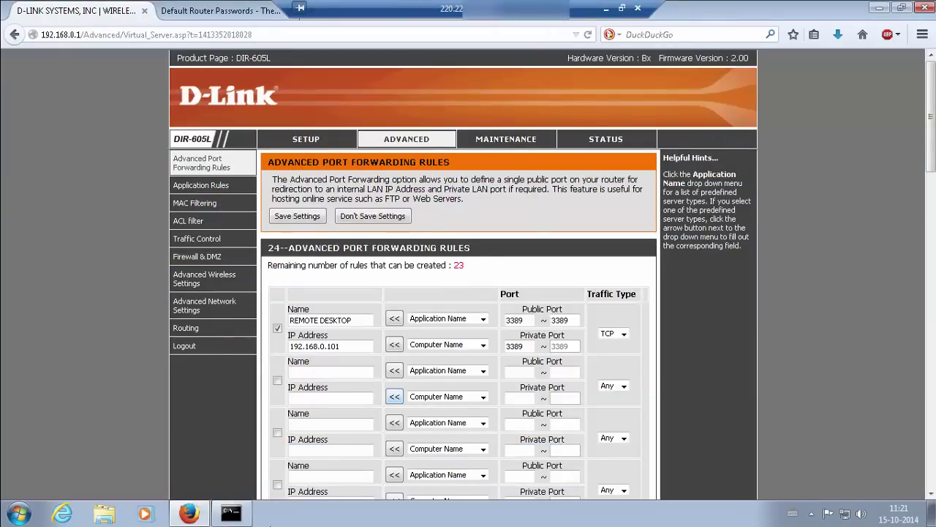
Move the ipconfig window up and left beside the saved REMOTE DESKTOP rule, showing 192.168.0.101.
left_click(231, 512)
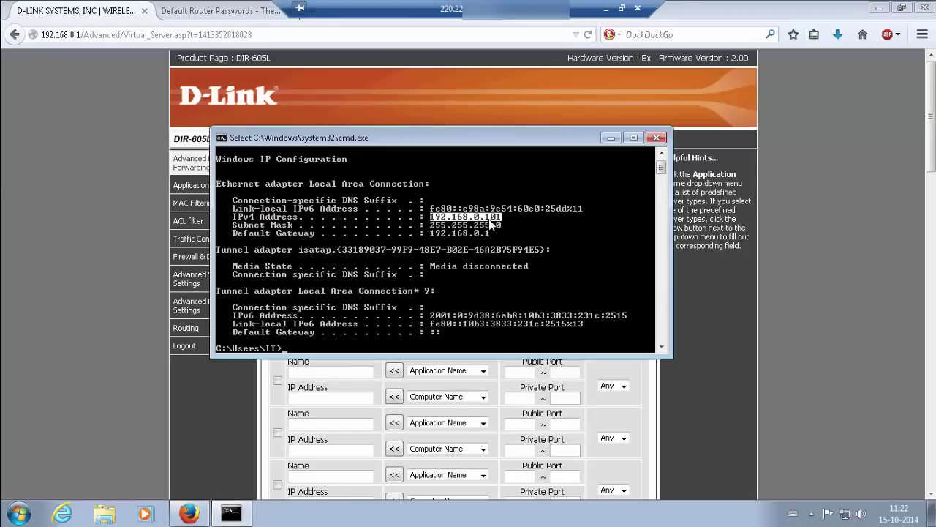
left_click_drag(493, 144, 447, 216)
left_click_drag(387, 220, 371, 185)
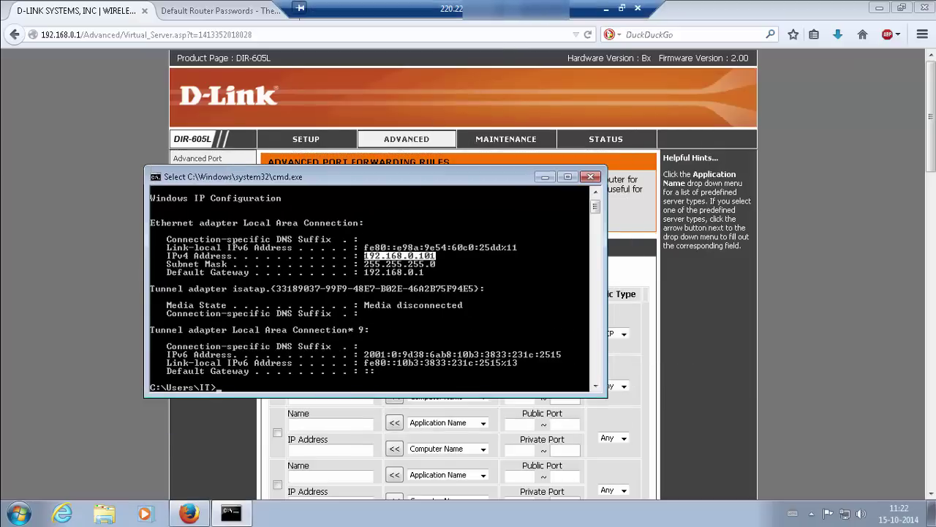